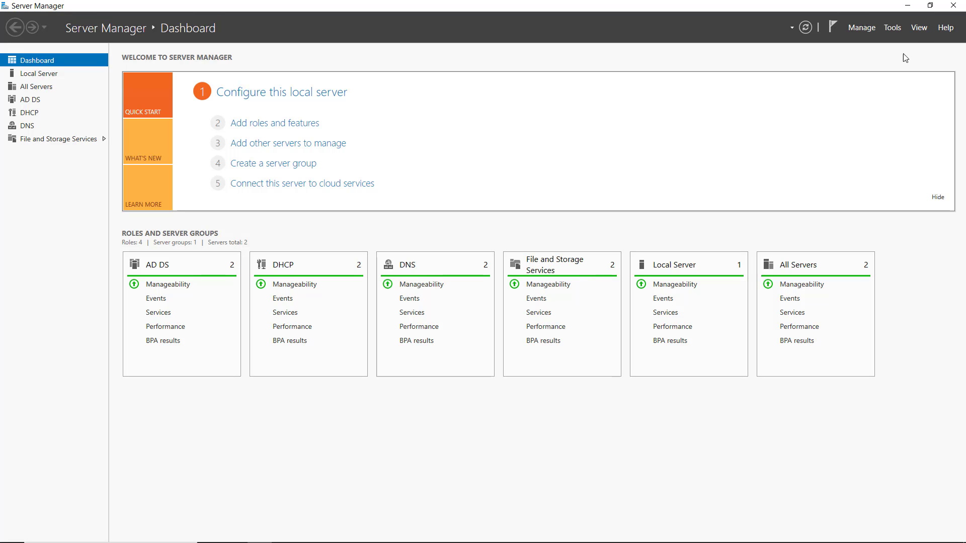
# Check the forward and reverse lookup zones in DNS Manager, then minimize it
pyautogui.click(894, 28)
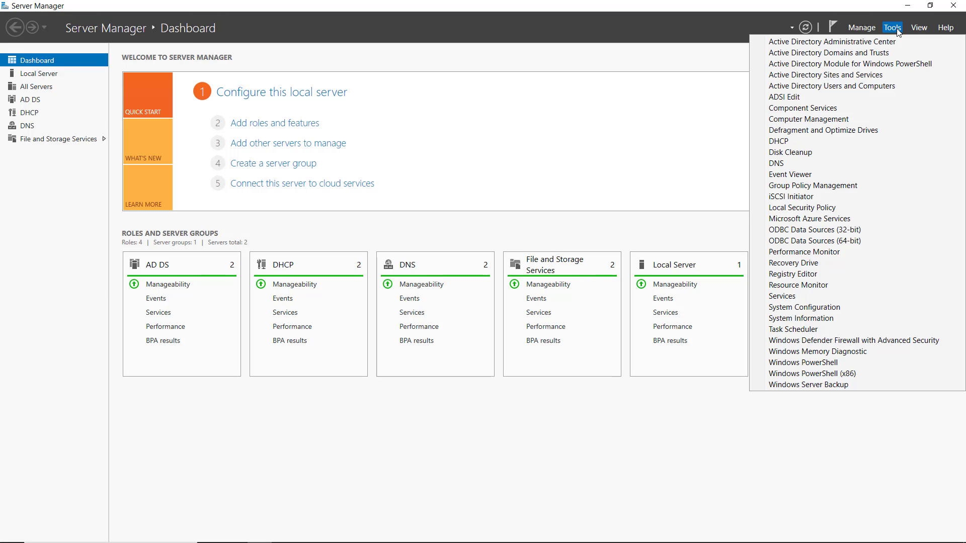
pyautogui.click(763, 167)
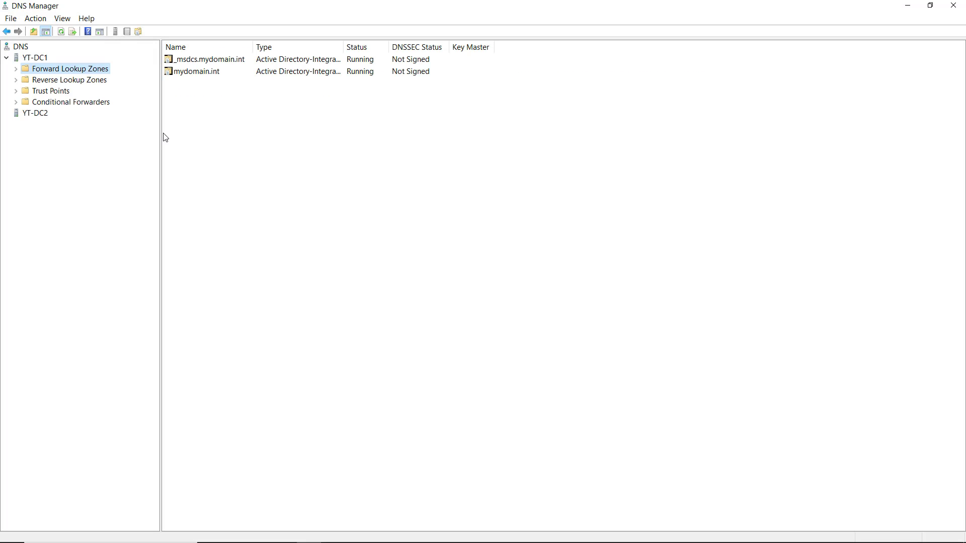
pyautogui.click(16, 68)
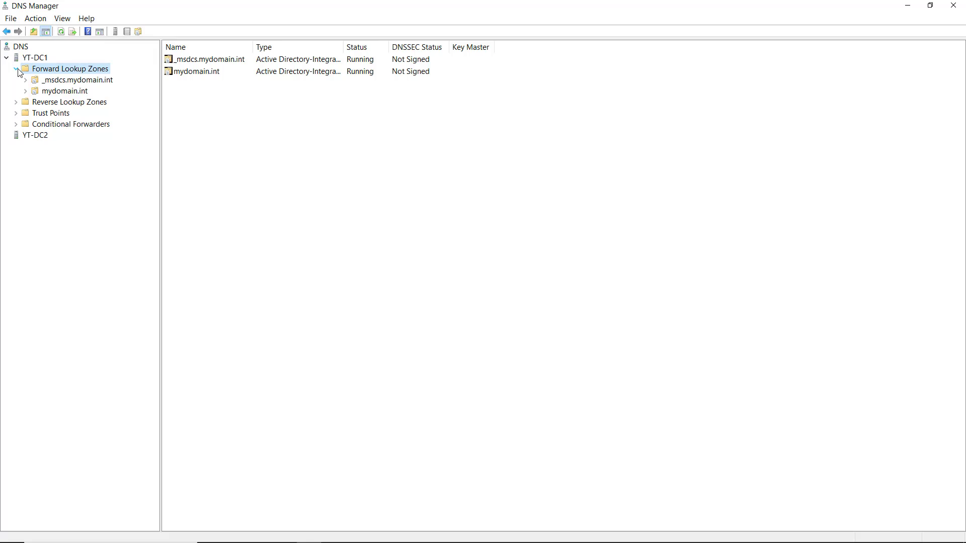
pyautogui.doubleClick(22, 103)
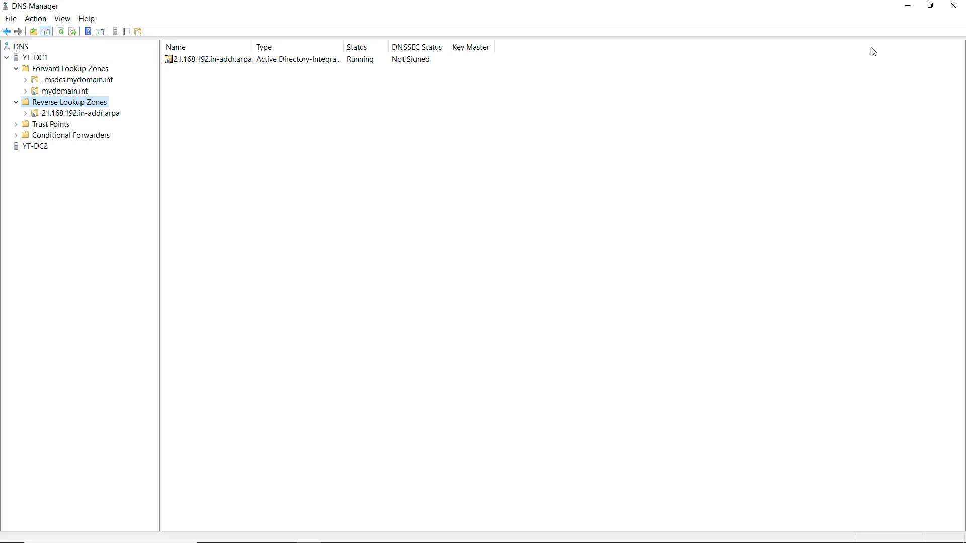
pyautogui.click(908, 6)
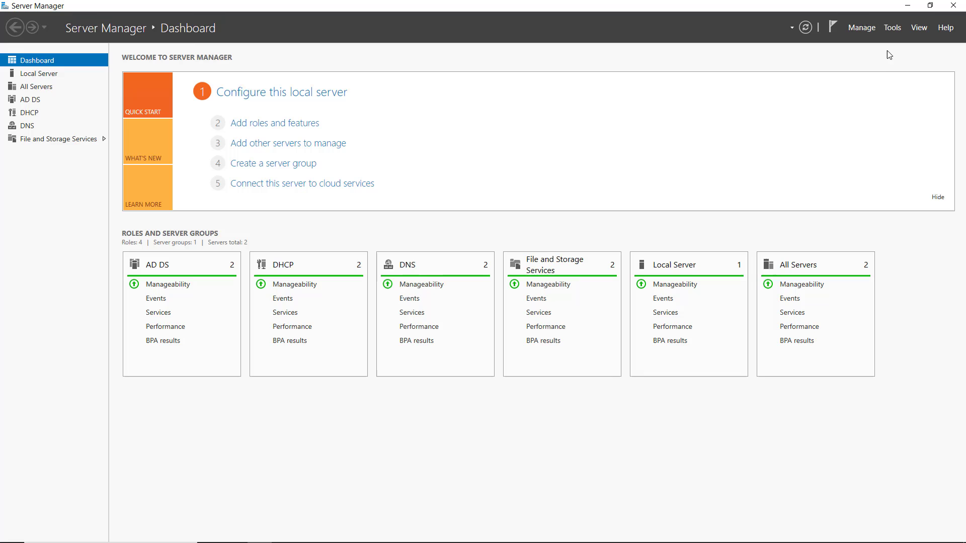
# Launch Event Viewer, expand Windows Logs and Applications and Services Logs, and show the DNS Server log
pyautogui.click(892, 28)
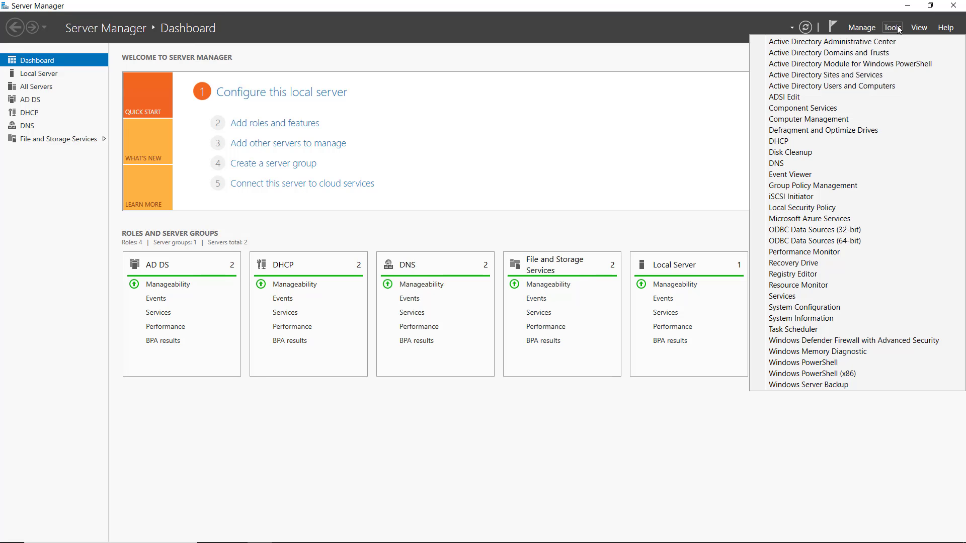
pyautogui.click(800, 174)
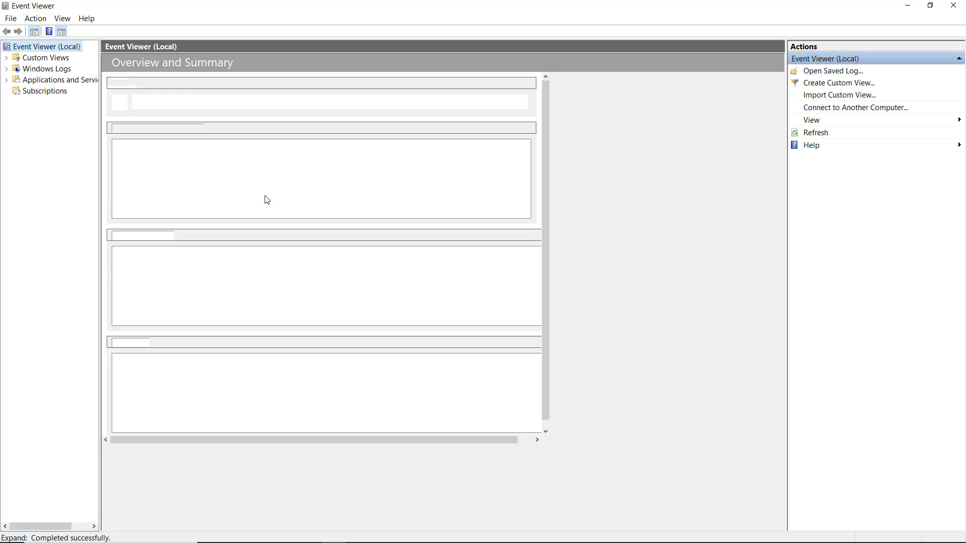
pyautogui.click(7, 69)
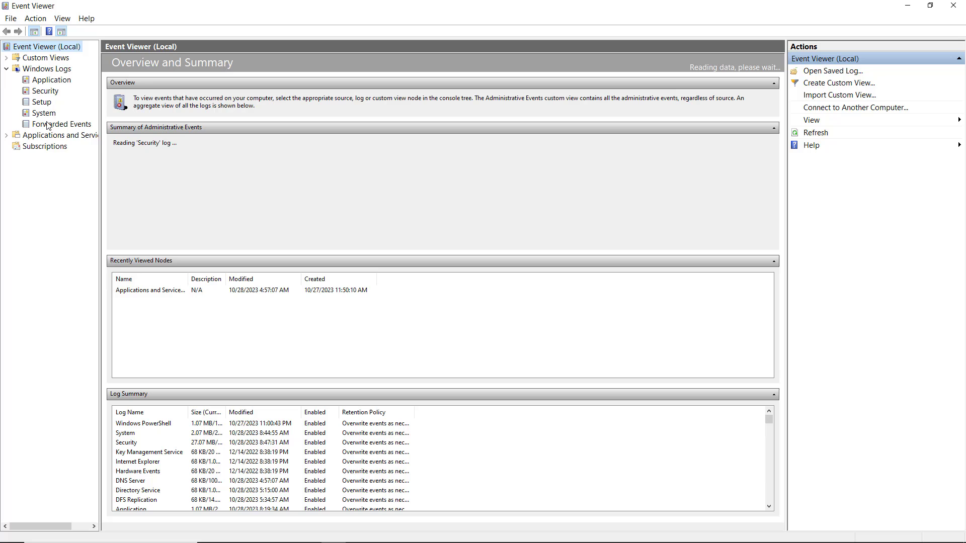
pyautogui.click(7, 136)
pyautogui.moveTo(101, 190); pyautogui.dragTo(167, 208)
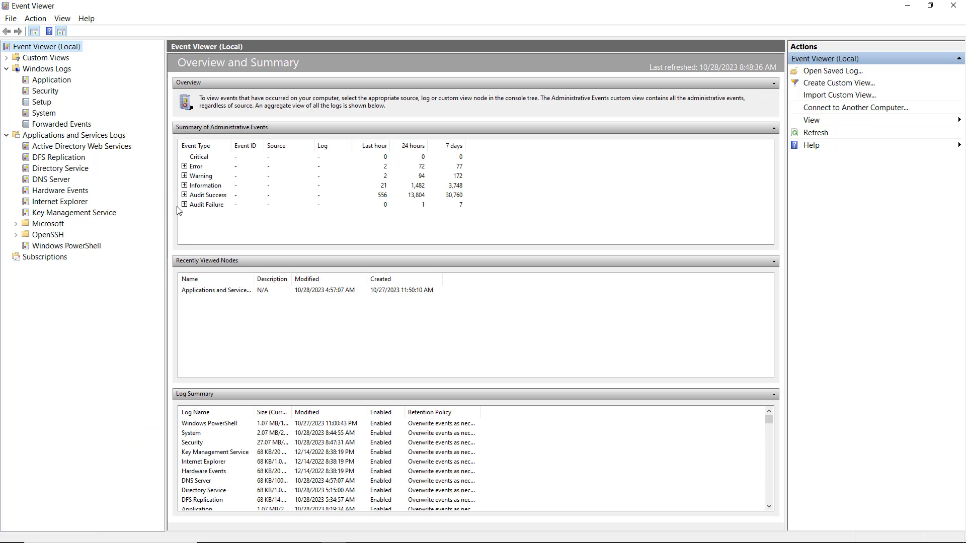
pyautogui.click(65, 181)
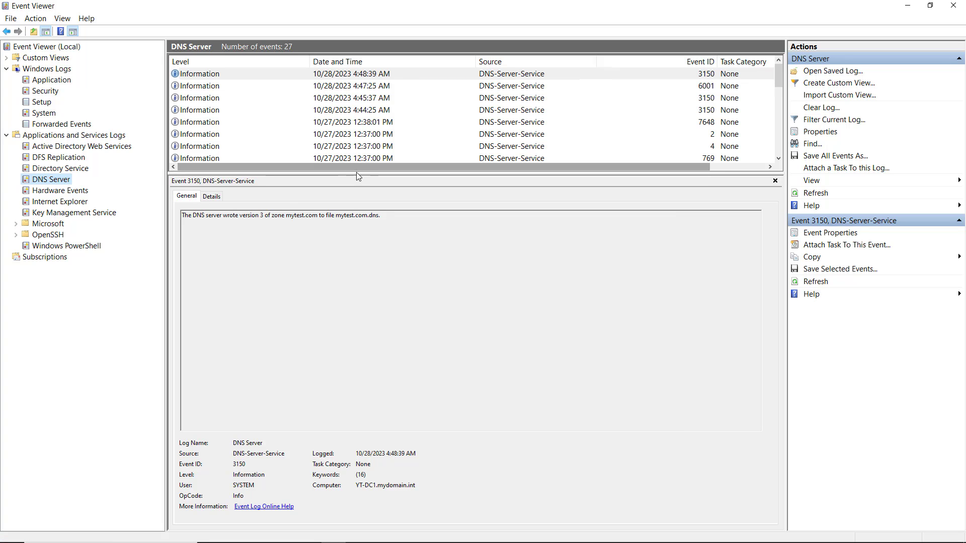
# Enlarge the DNS Server event list and review its events, including the 4013 AD DS sync warning
pyautogui.moveTo(358, 176); pyautogui.dragTo(370, 262)
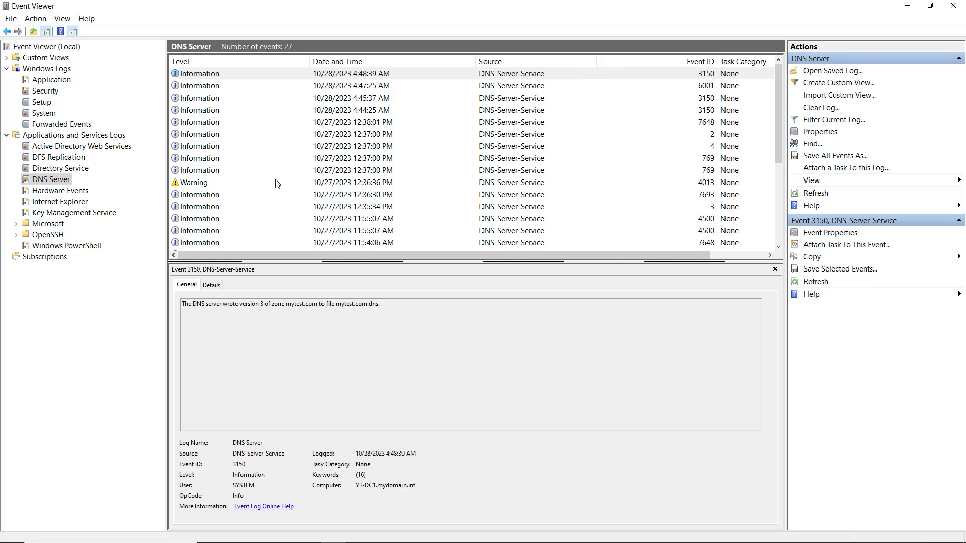
pyautogui.click(210, 76)
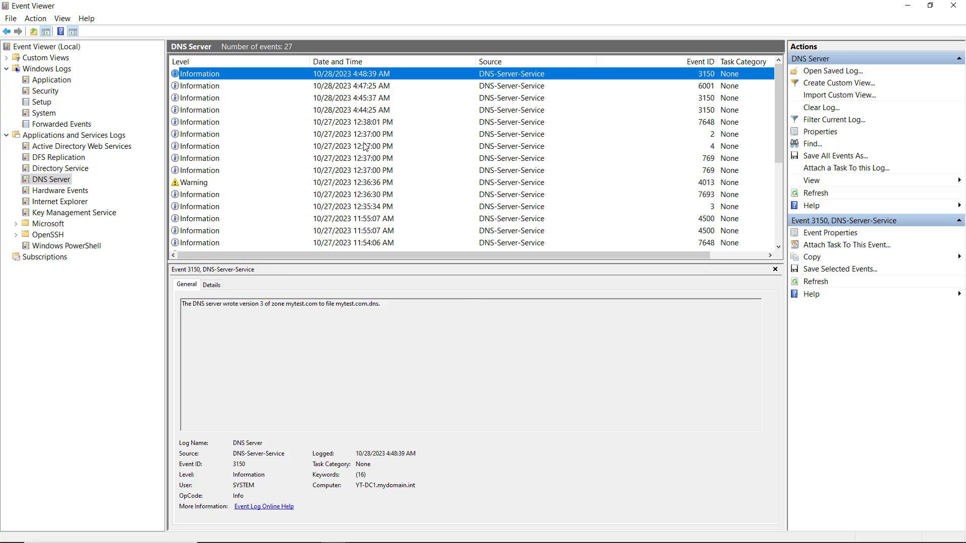
pyautogui.press('Down')
pyautogui.press('Down')
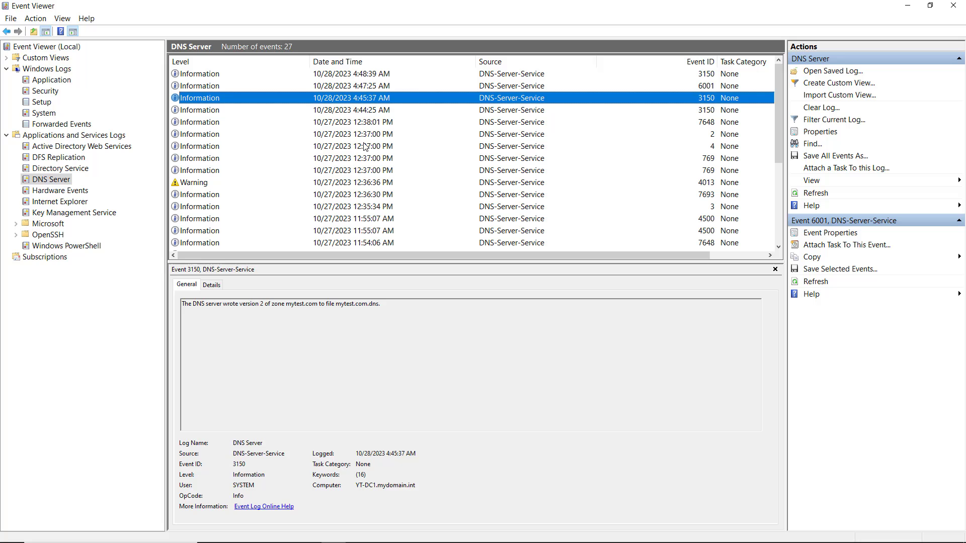
pyautogui.press('Down')
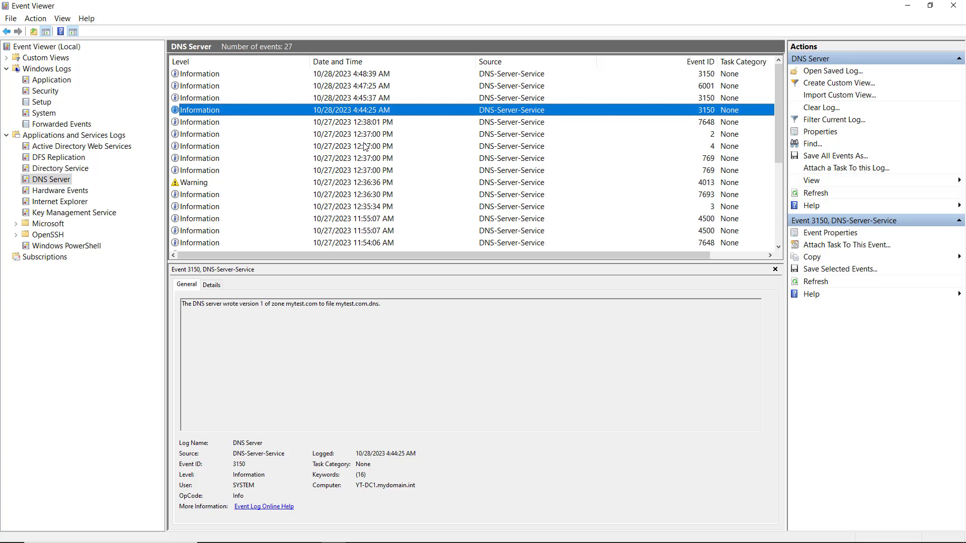
pyautogui.press('Down')
pyautogui.press('Down')
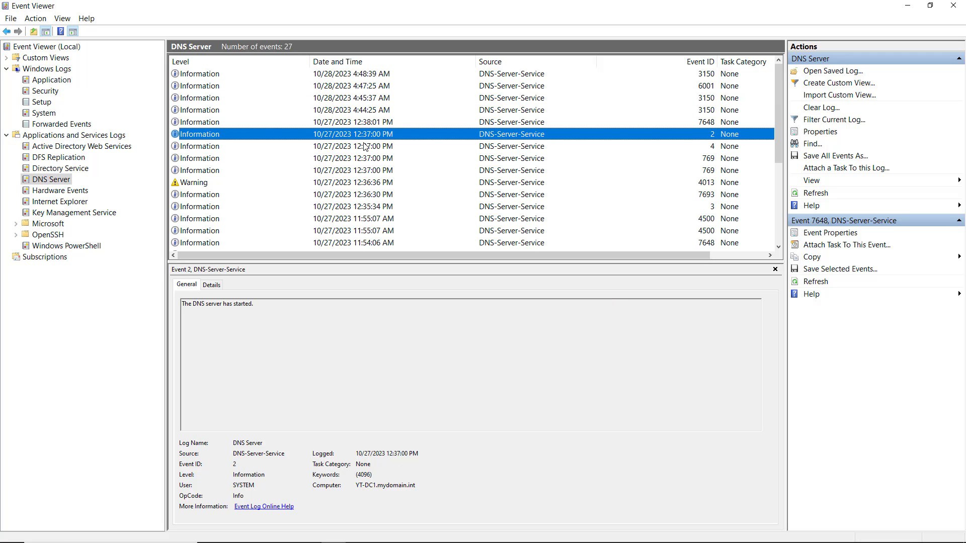
pyautogui.press('Down')
pyautogui.press('Down')
pyautogui.press('Down')
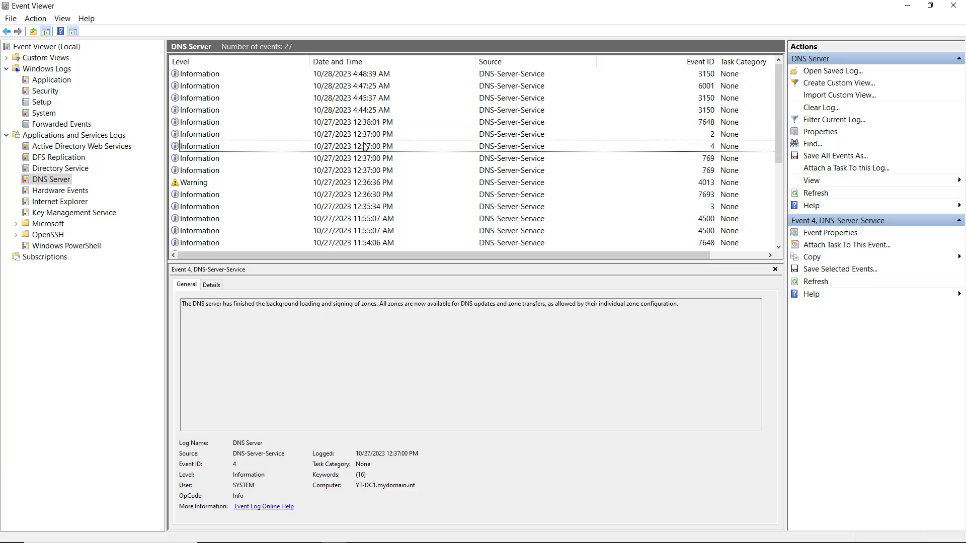
pyautogui.press('Down')
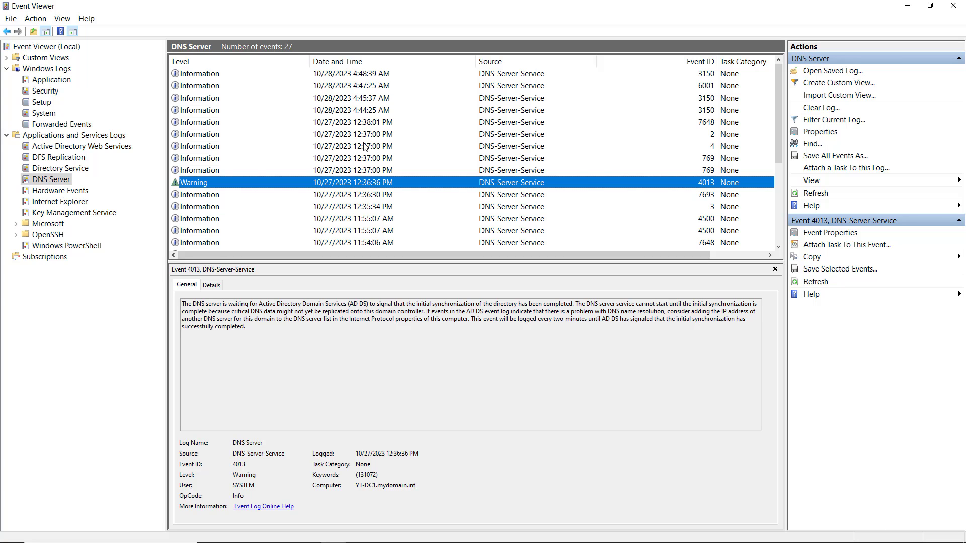
pyautogui.press('Home')
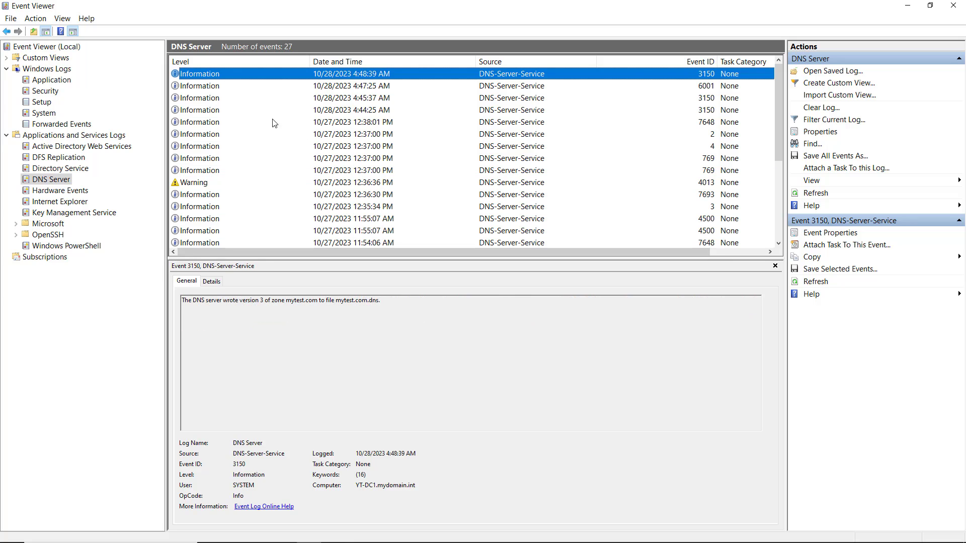
# Review the Directory Service 1925 replication-link warning, then switch to the Command Prompt
pyautogui.click(74, 170)
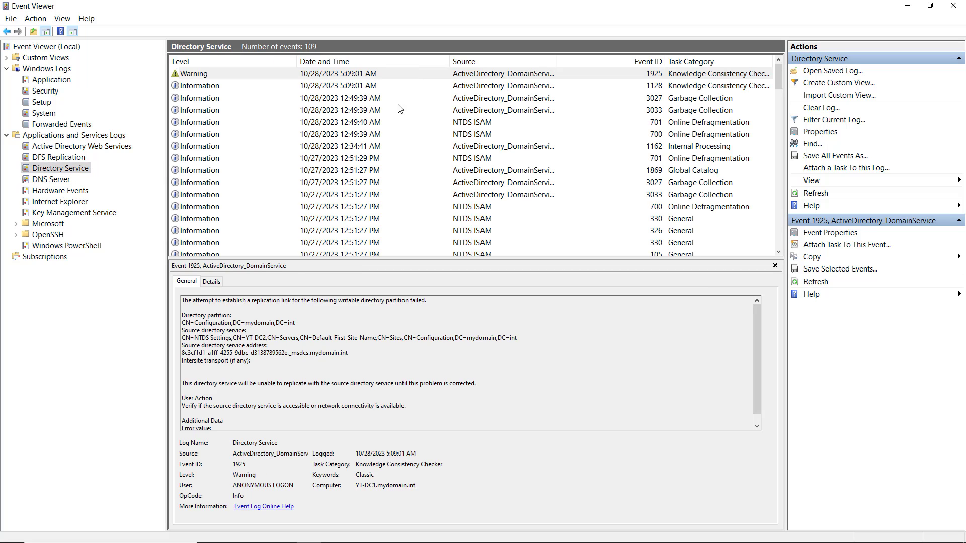
pyautogui.click(422, 76)
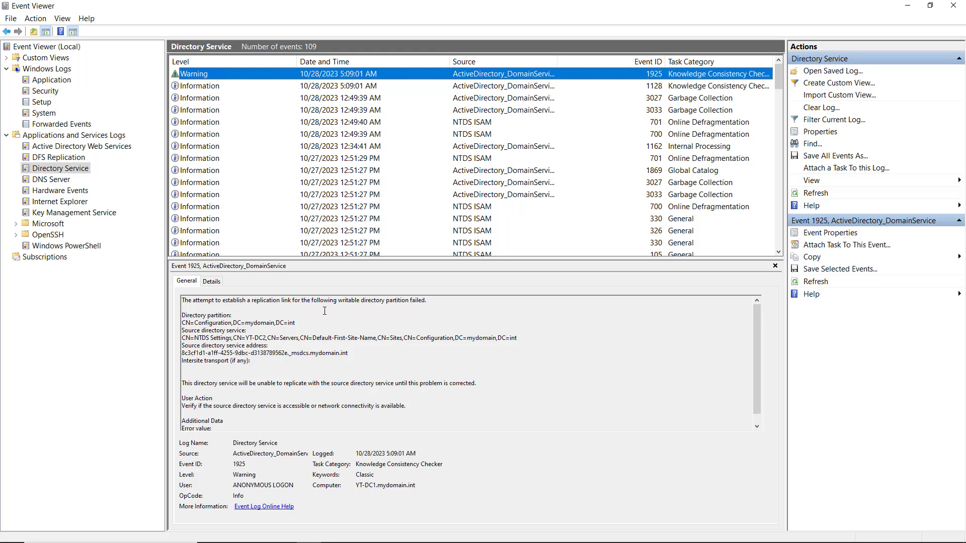
pyautogui.hotkey('alt', 'Tab')
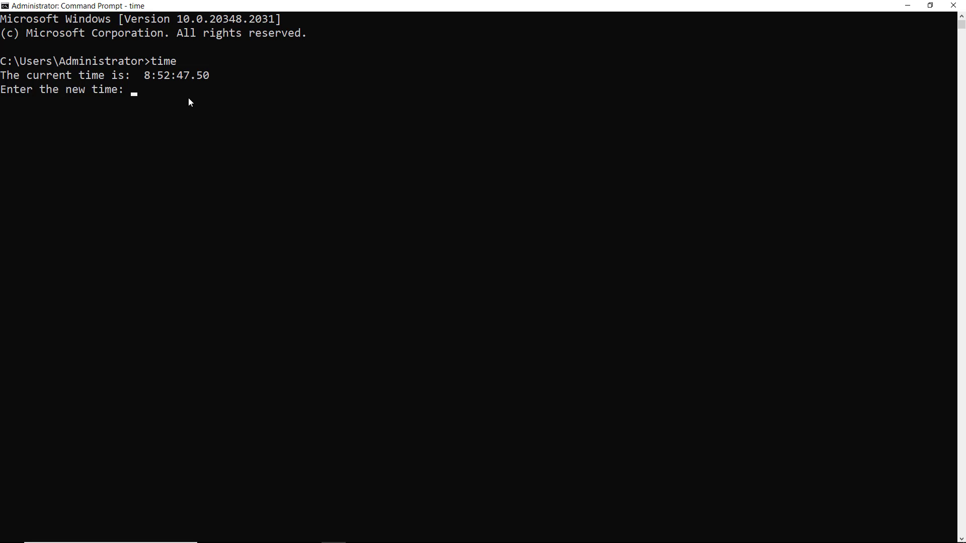
# Keep the current system time and run 'repadmin /syncall' across all domain controllers
pyautogui.press('Return')
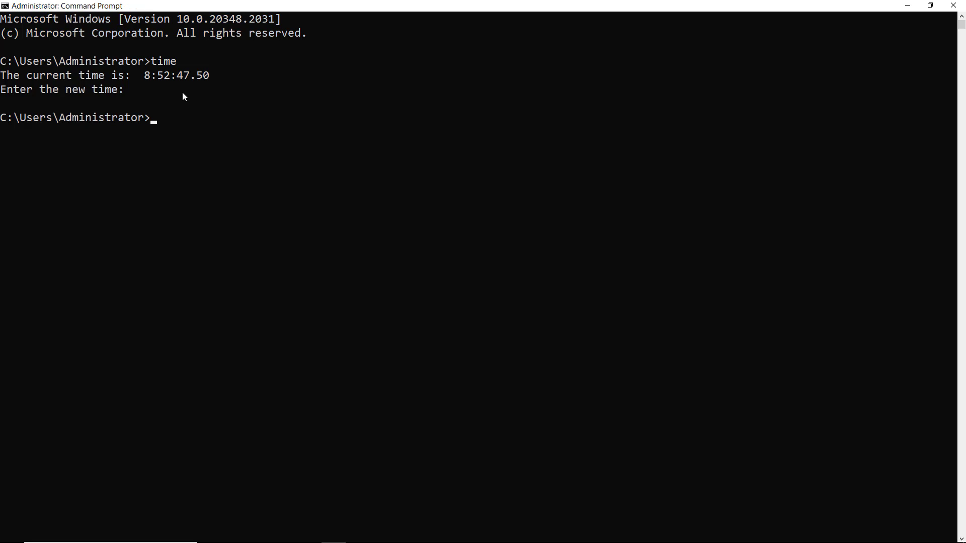
pyautogui.hotkey('ctrl', 'm')
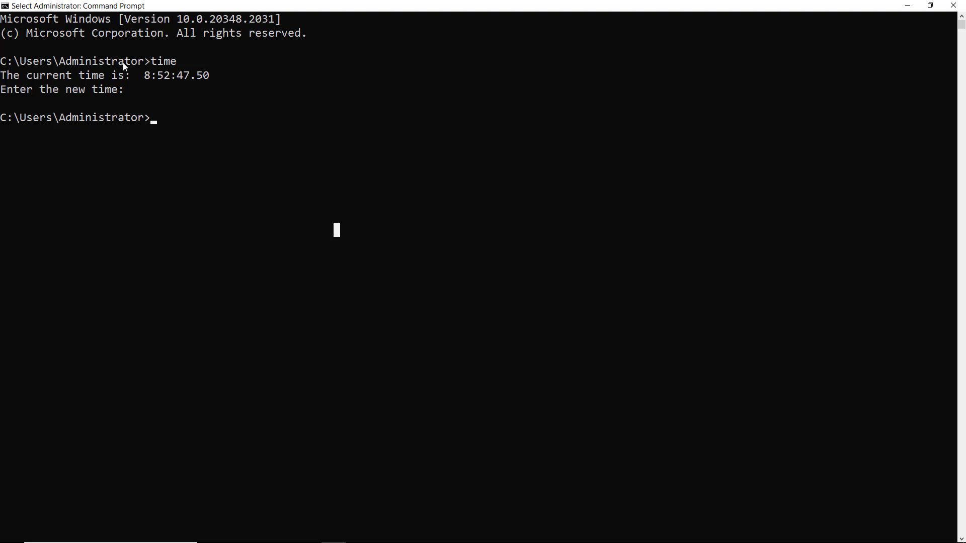
pyautogui.write('repadmin ')
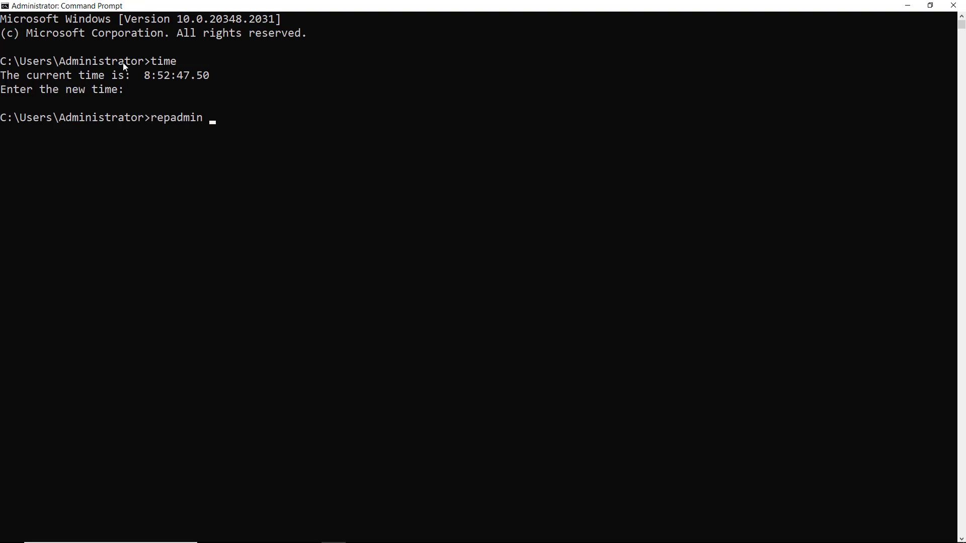
pyautogui.write('/syncall')
pyautogui.press('Return')
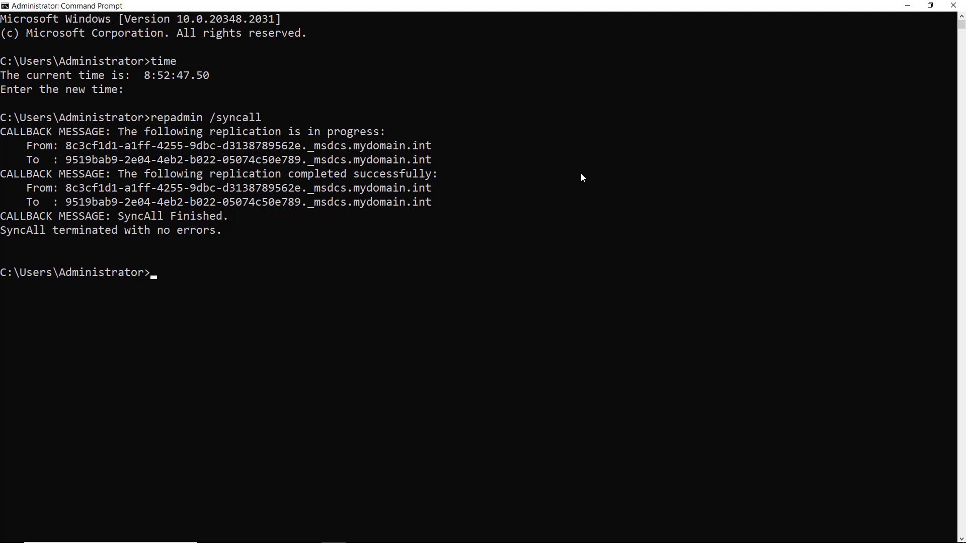
# Minimize the Command Prompt to bring Event Viewer's DNS Server log back into view
pyautogui.click(905, 10)
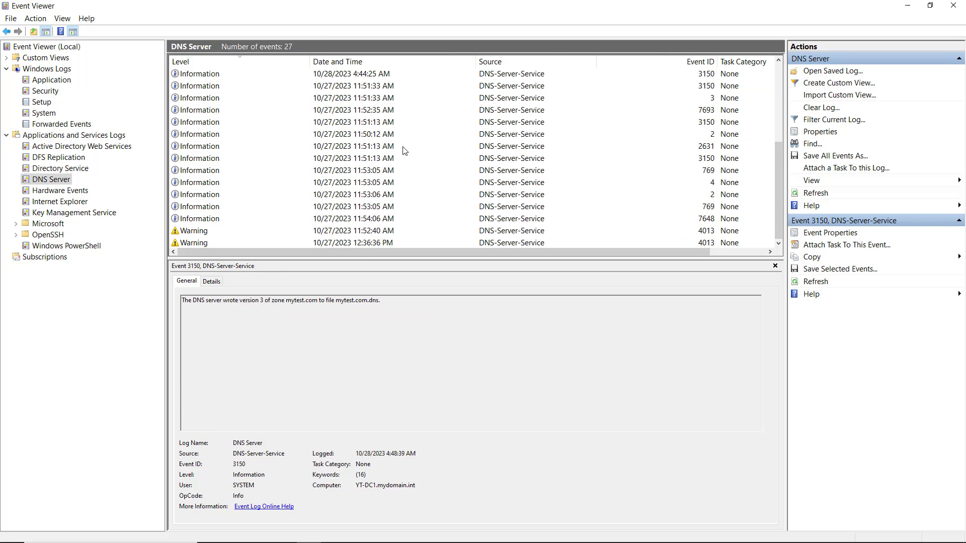